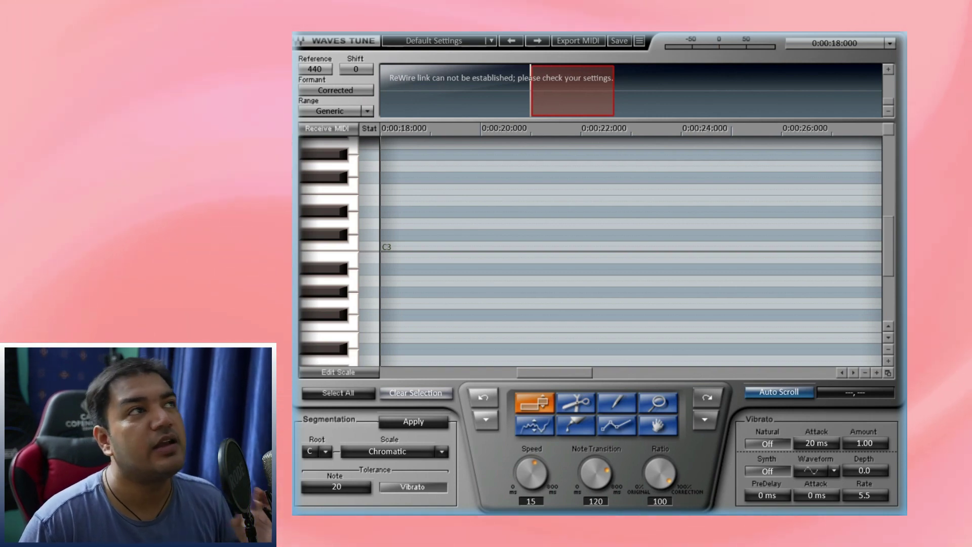
Step: Play the vocal from 0:00:18 to about 0:00:36 so its pitch is scanned into notes
key("space")
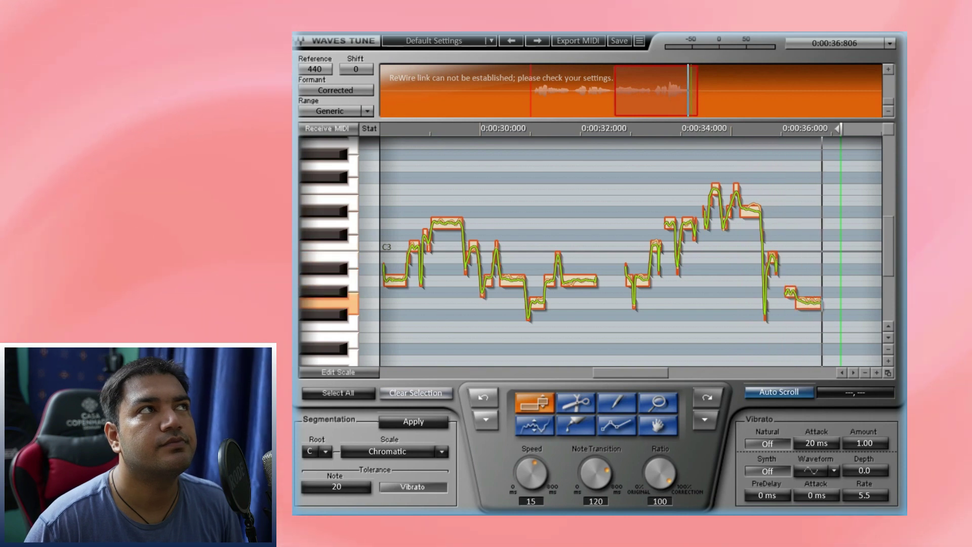
key("space")
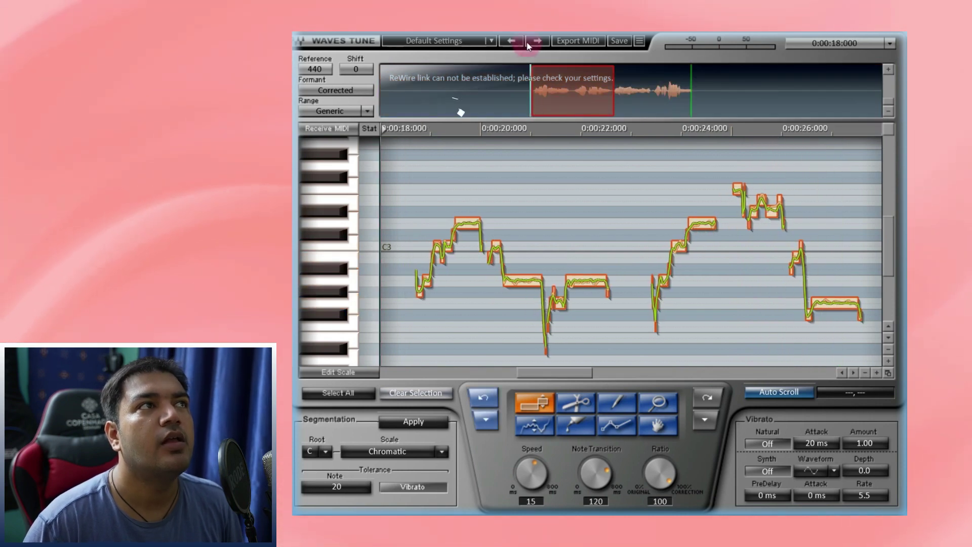
key("space")
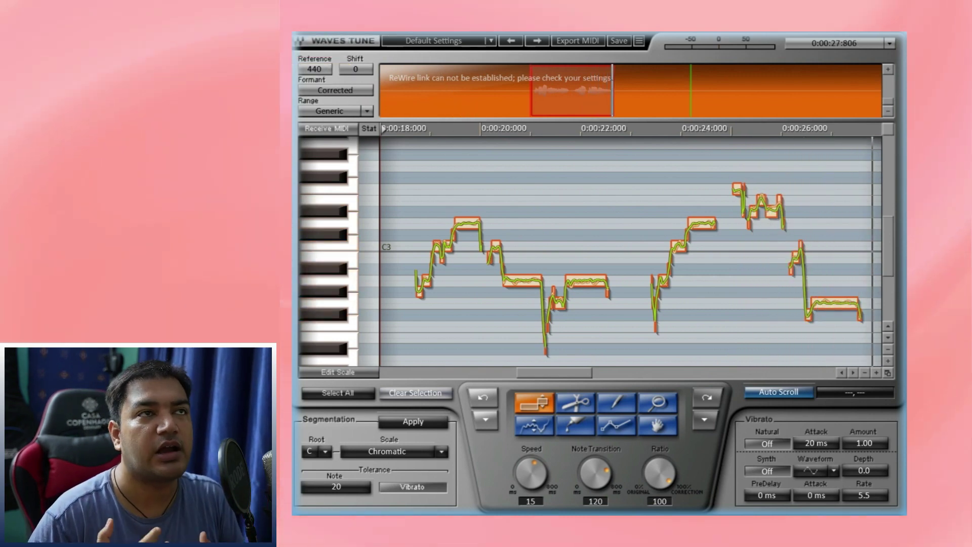
left_click(825, 93)
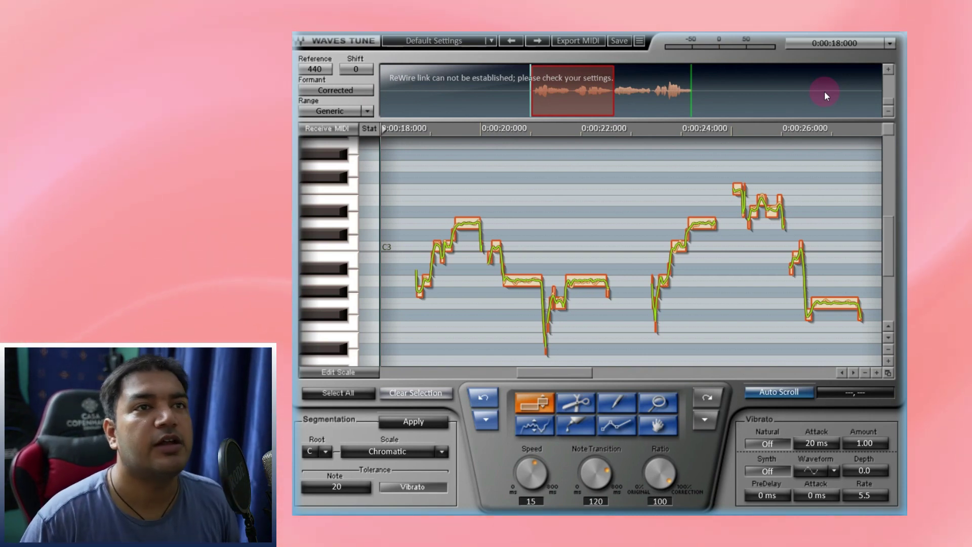
Step: Examine the detected vocal notes in the full overview and at several time and pitch magnifications
left_click(889, 375)
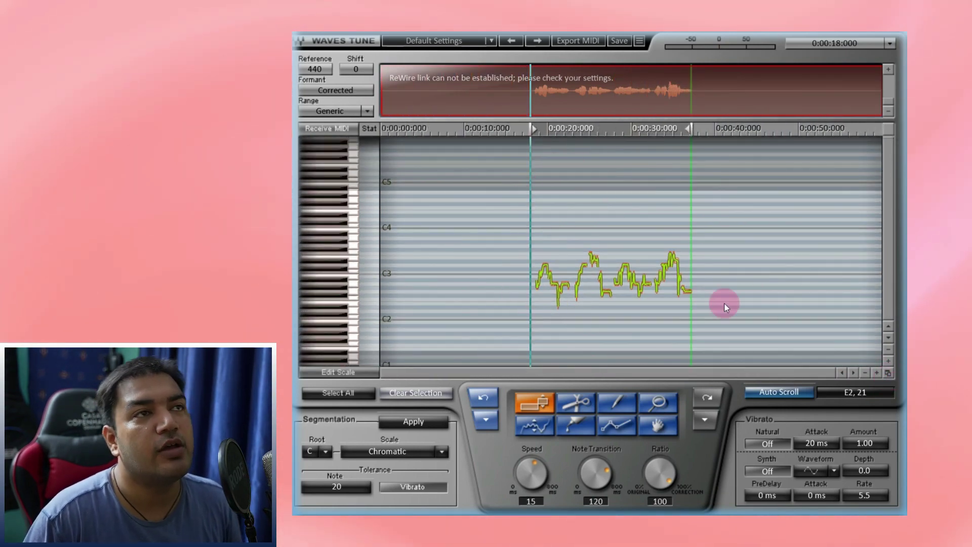
left_click(877, 373)
left_click(877, 373)
left_click(877, 374)
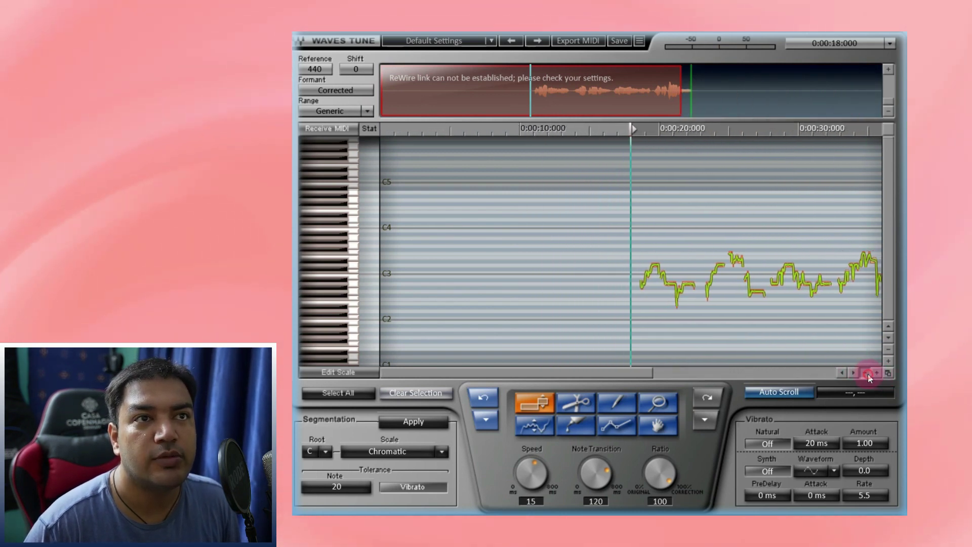
left_click(866, 373)
left_click(866, 373)
left_click(889, 360)
left_click(889, 361)
left_click(889, 360)
left_click(888, 351)
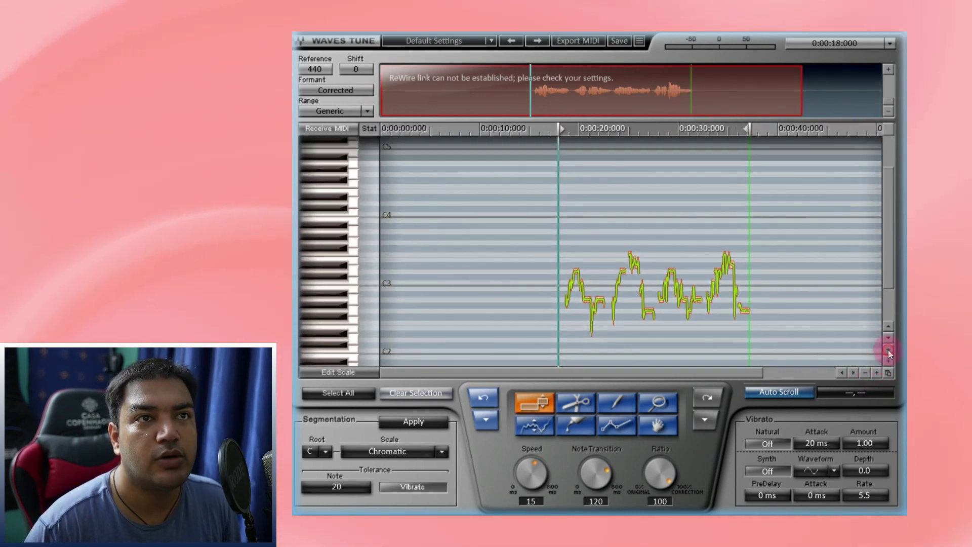
left_click(889, 351)
left_click_drag(755, 375, 734, 388)
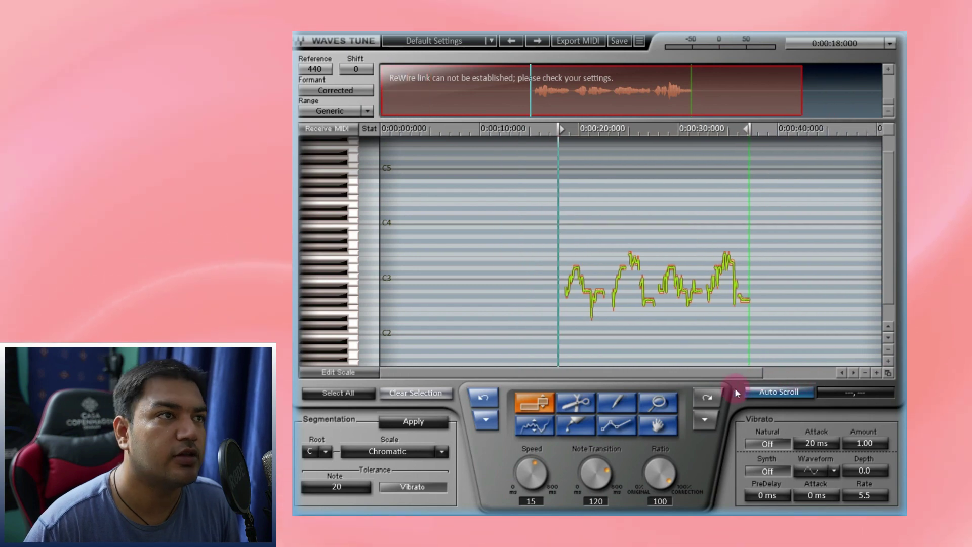
Step: Select all the detected notes of the vocal and choose Generic as the vocal range
left_click(888, 373)
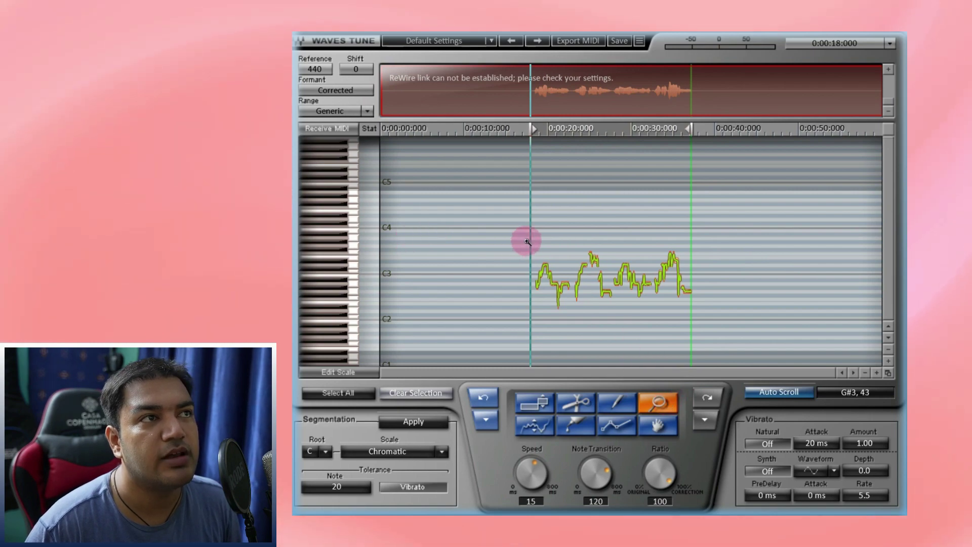
left_click_drag(531, 241, 695, 312)
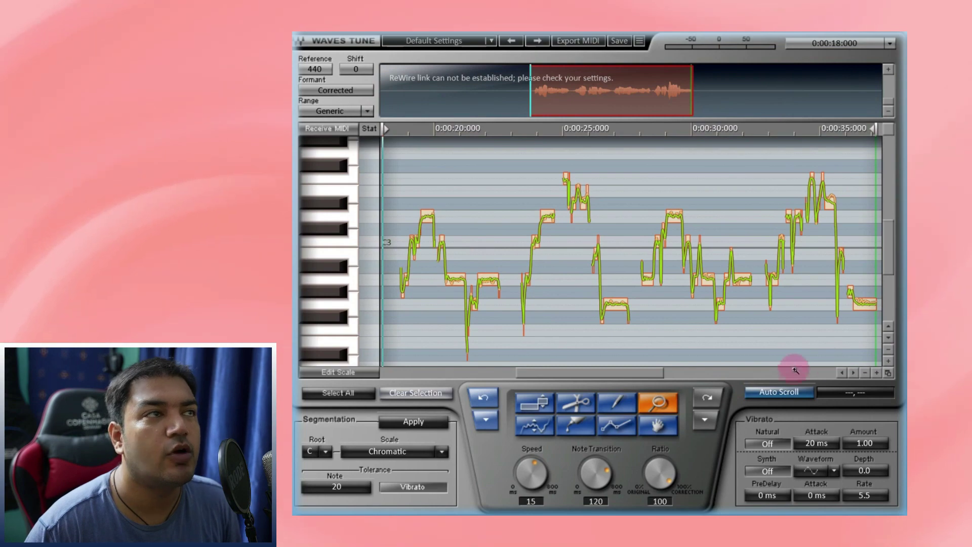
left_click(889, 373)
left_click(890, 373)
left_click_drag(532, 249, 696, 312)
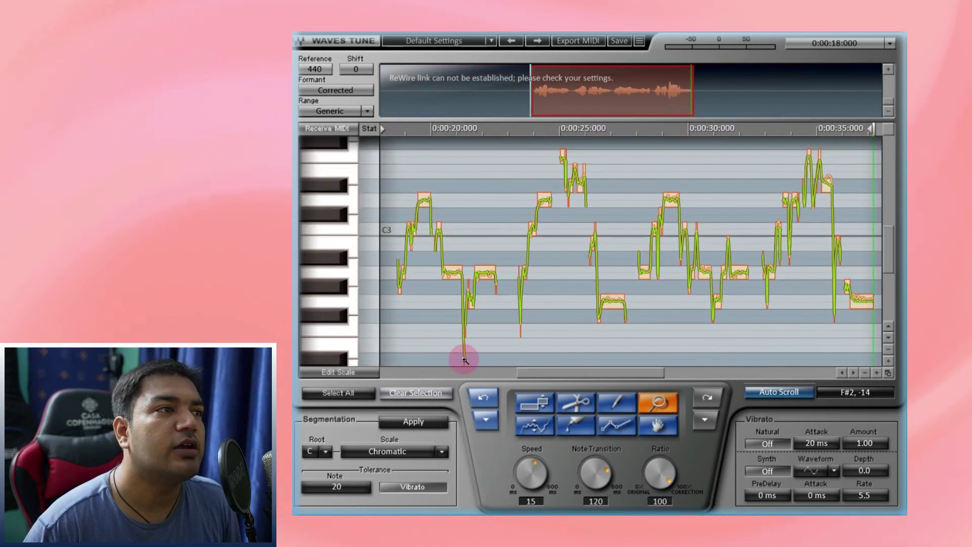
left_click(338, 396)
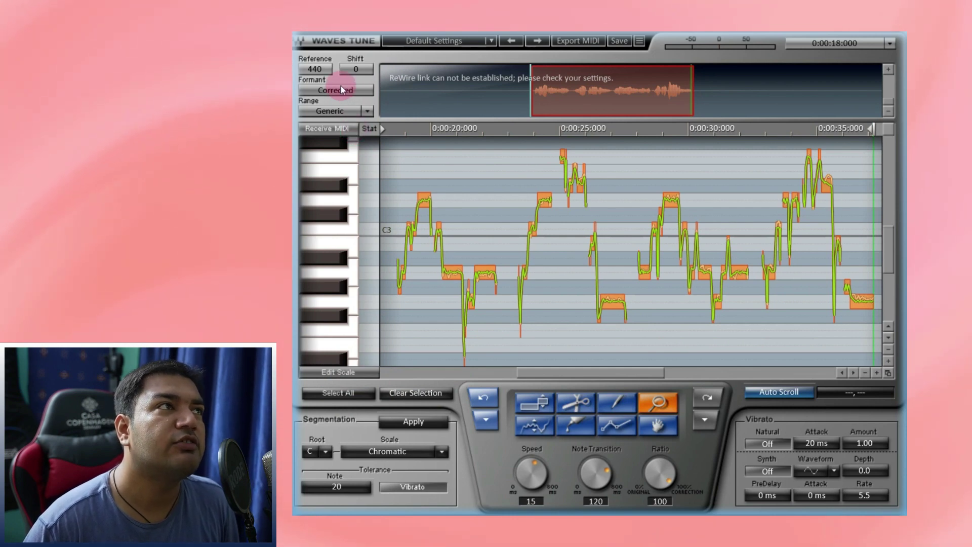
left_click(366, 112)
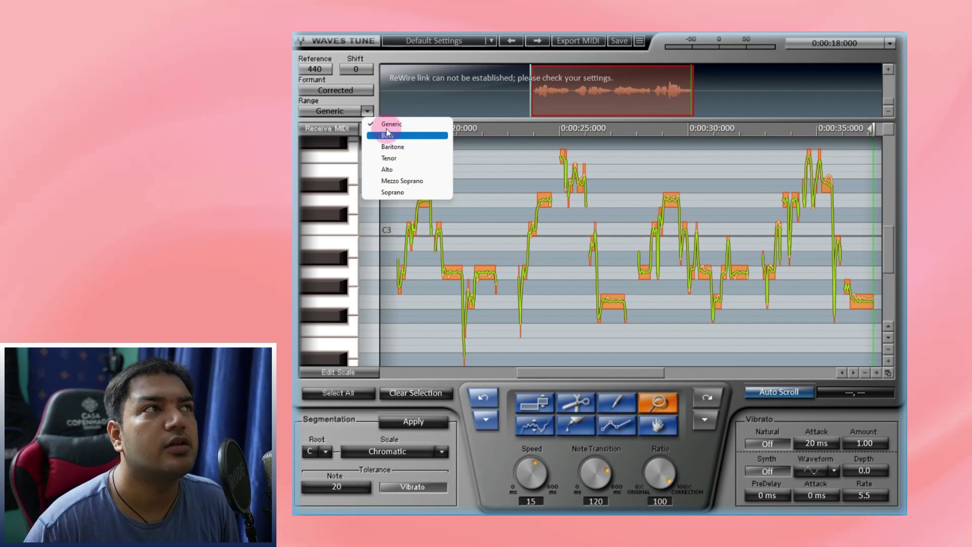
left_click(390, 124)
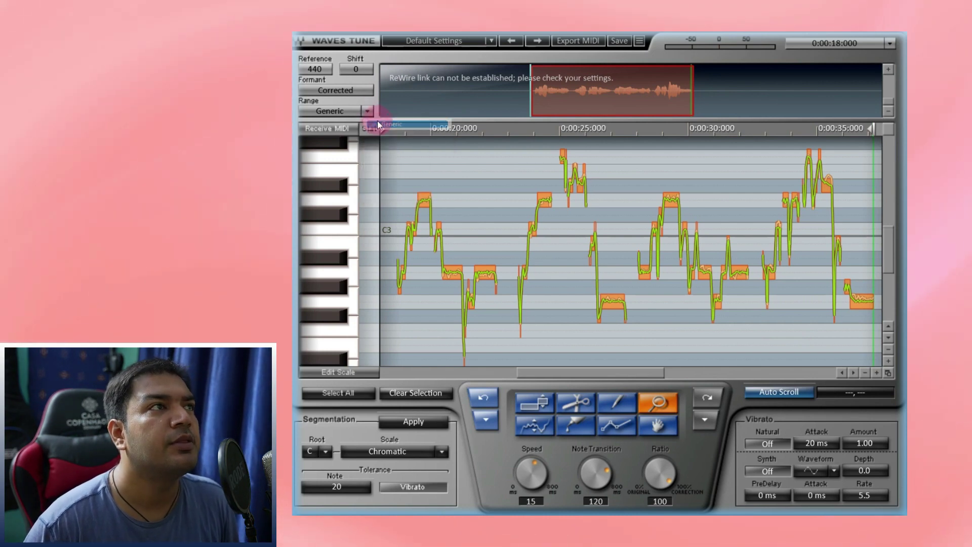
Step: Set the segmentation root to D and the scale to Natural Minor
left_click(327, 452)
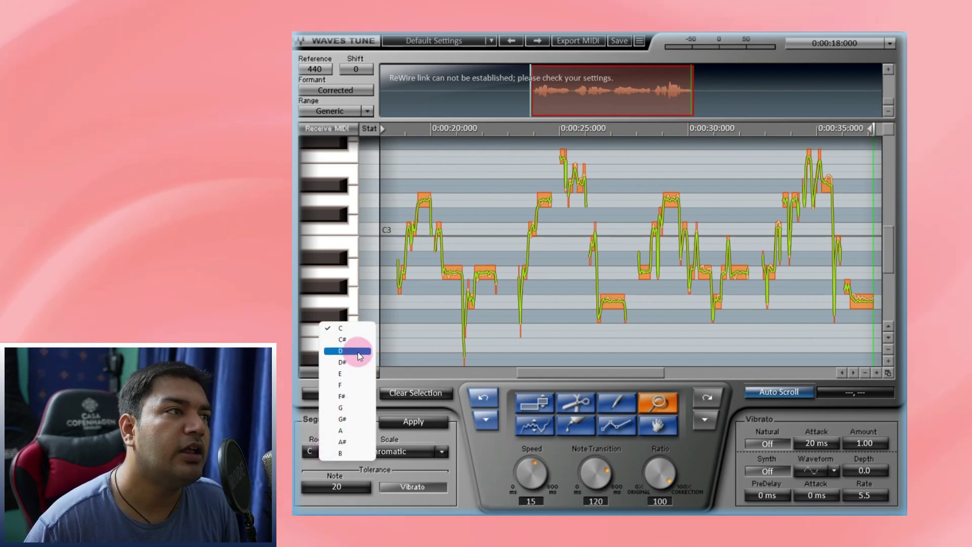
left_click(332, 344)
left_click(444, 457)
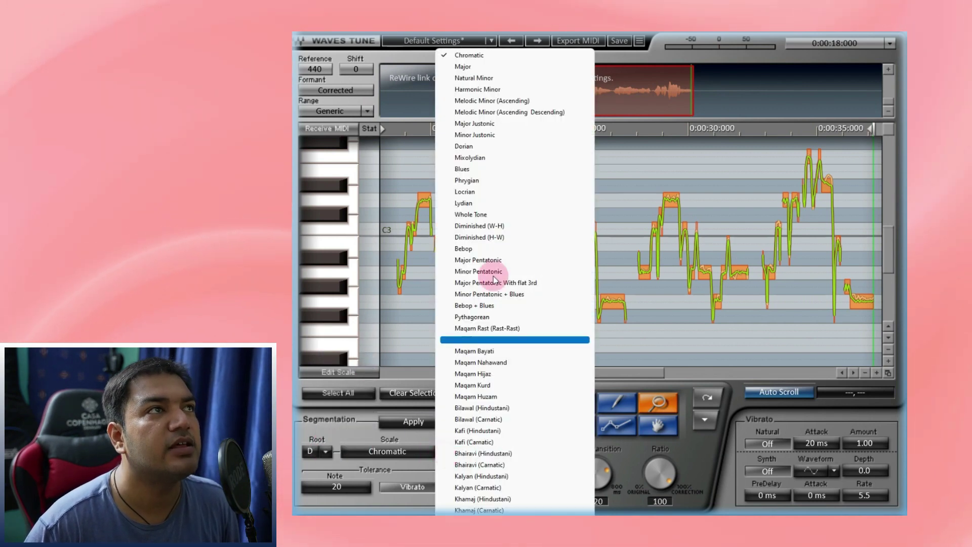
left_click(488, 79)
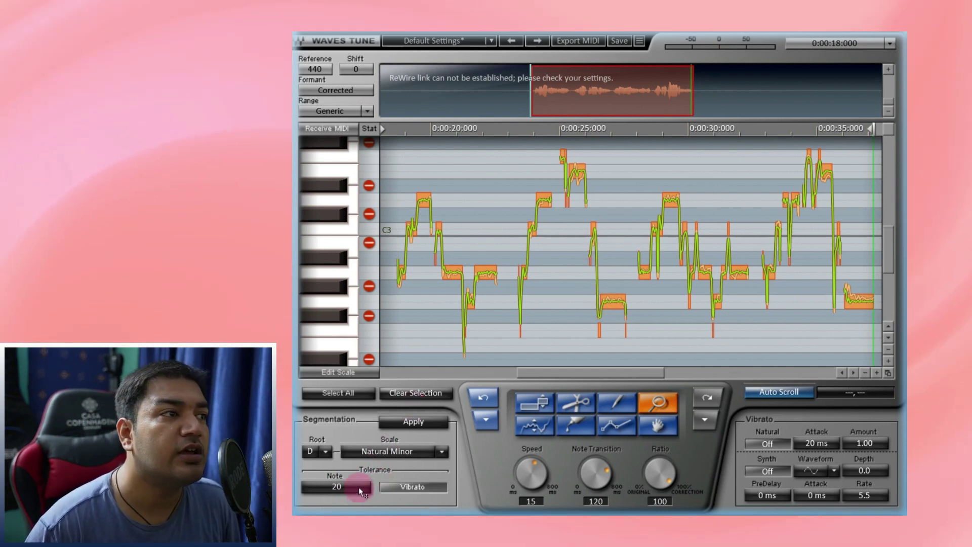
Step: Try note tolerances of 100 and 0, settle on 30, and apply the segmentation to the selected notes
left_click_drag(342, 487, 341, 446)
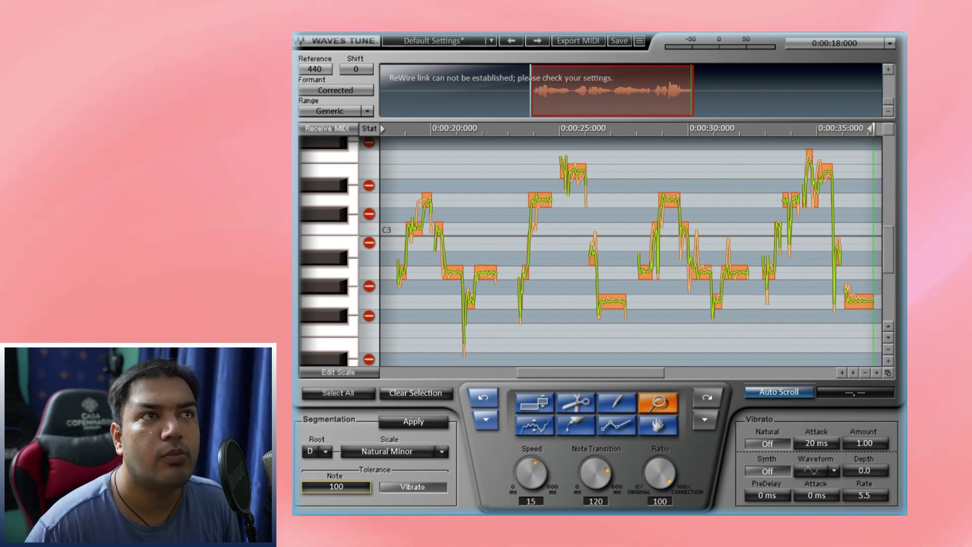
left_click_drag(342, 446, 342, 497)
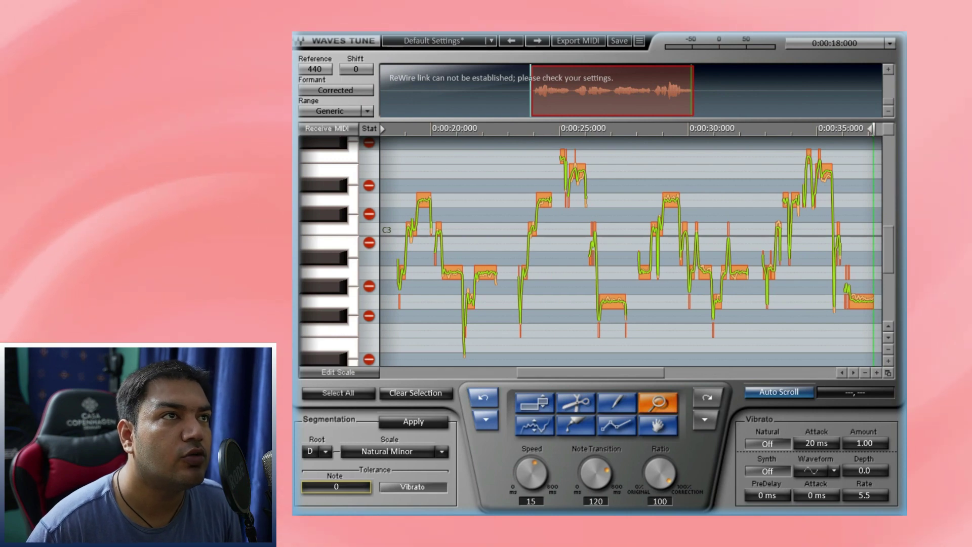
left_click_drag(341, 496, 341, 482)
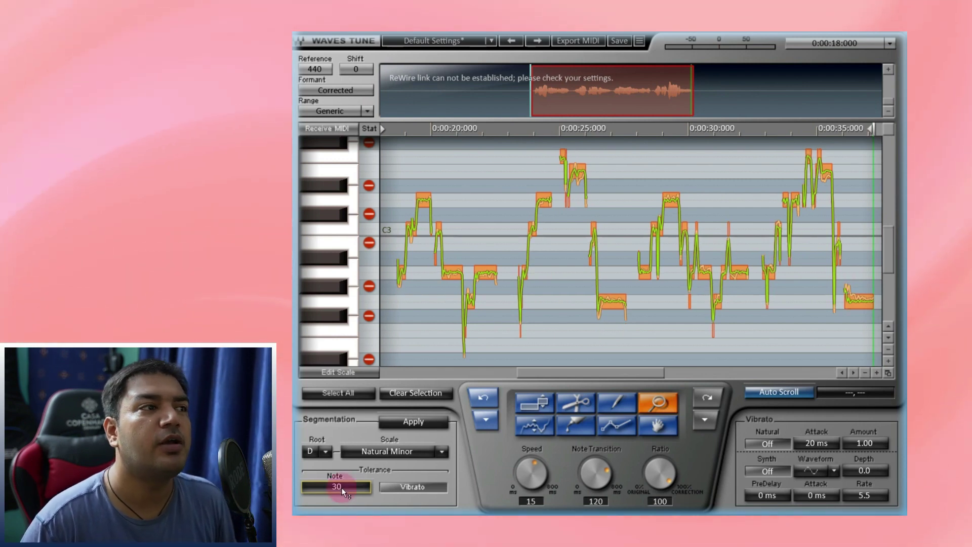
left_click(428, 425)
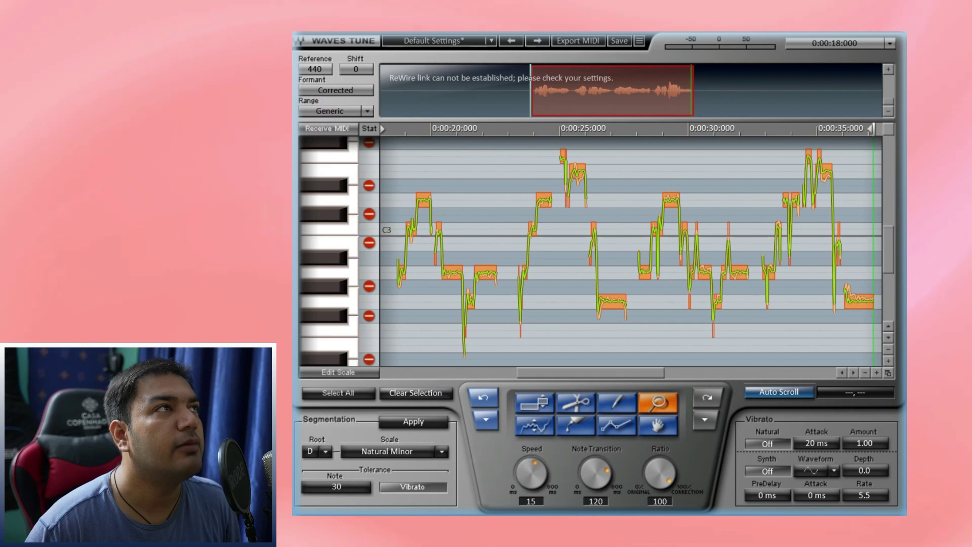
Step: Play back the corrected vocal from 0:00:18 to its end to hear the D Natural Minor correction
key("space")
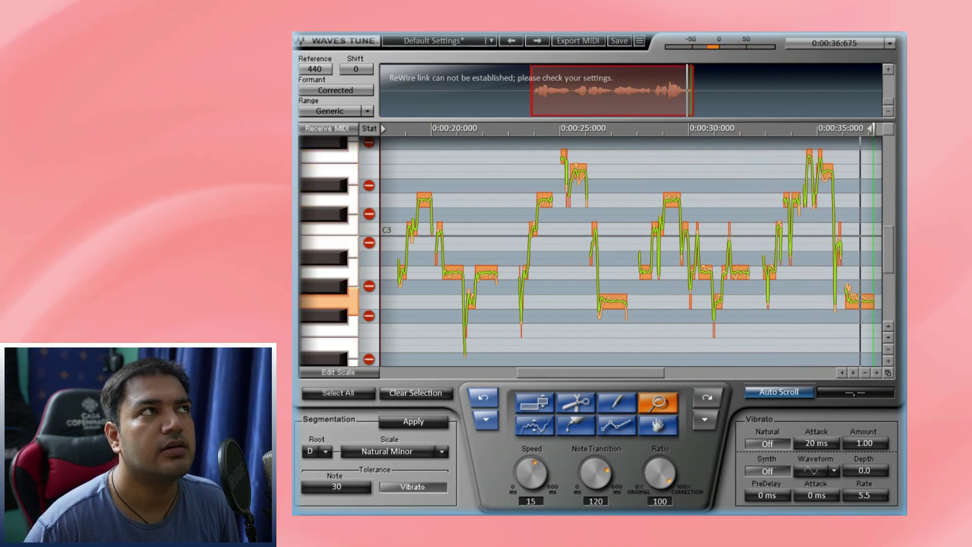
key("space")
Step: Clear the selection of all notes and select only the long final note starting just after 0:00:36
left_click_drag(581, 374, 710, 370)
left_click(854, 373)
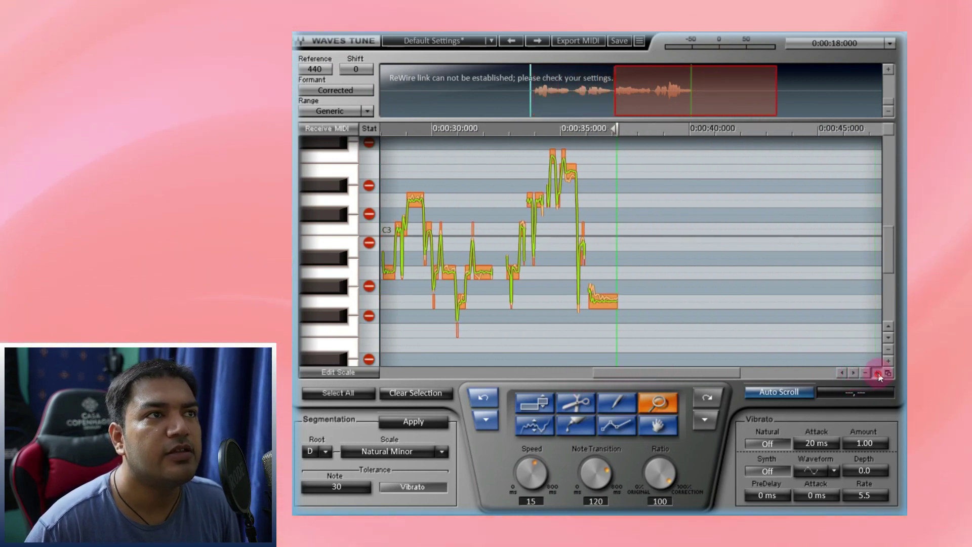
left_click(877, 373)
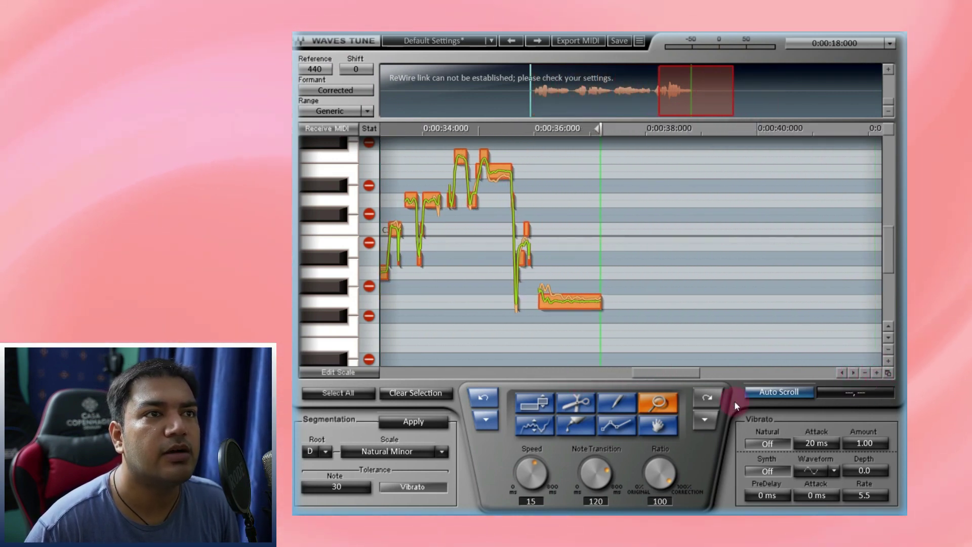
left_click_drag(503, 223, 651, 361)
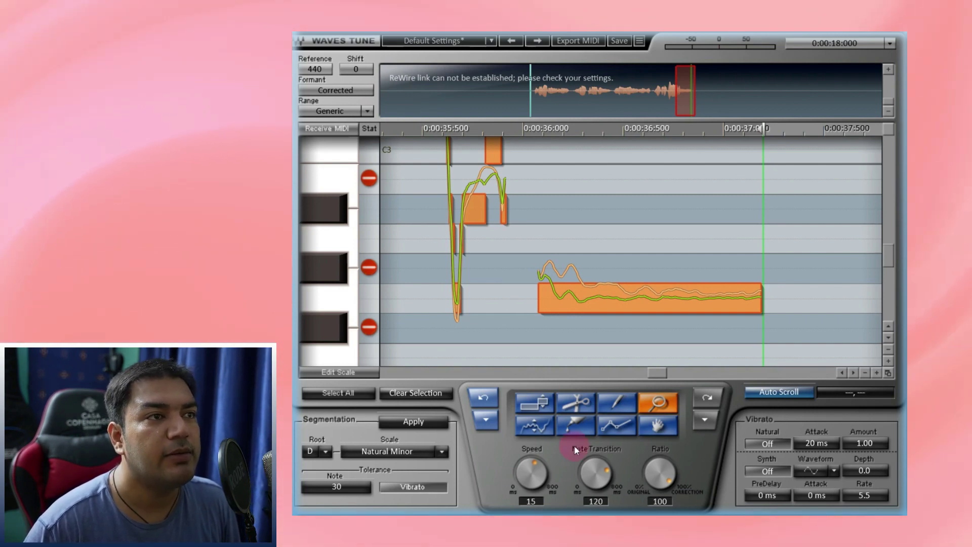
left_click(535, 405)
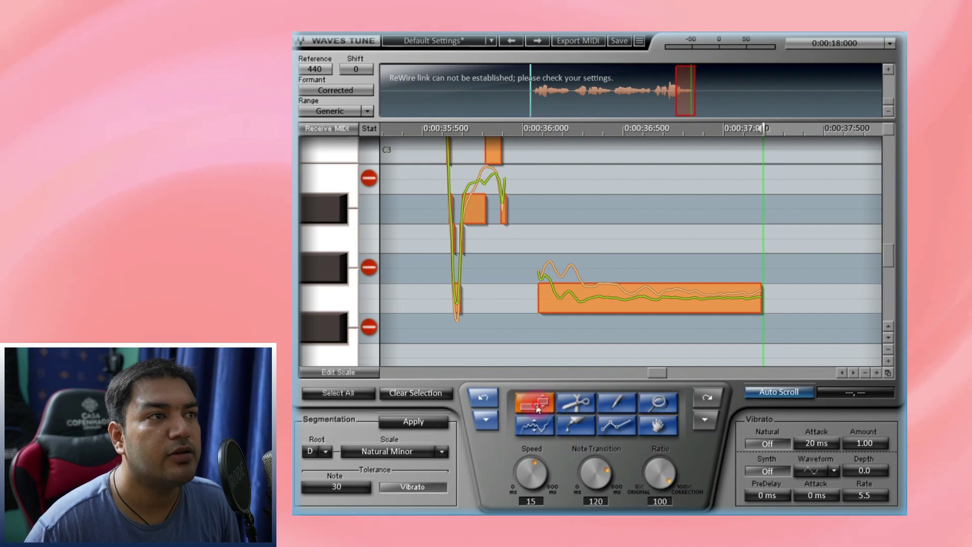
left_click(761, 335)
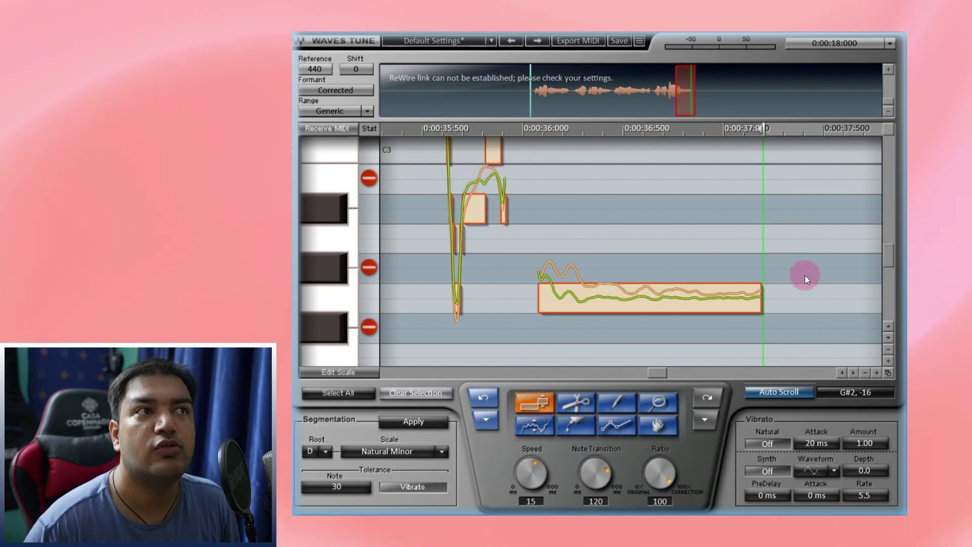
left_click(644, 303)
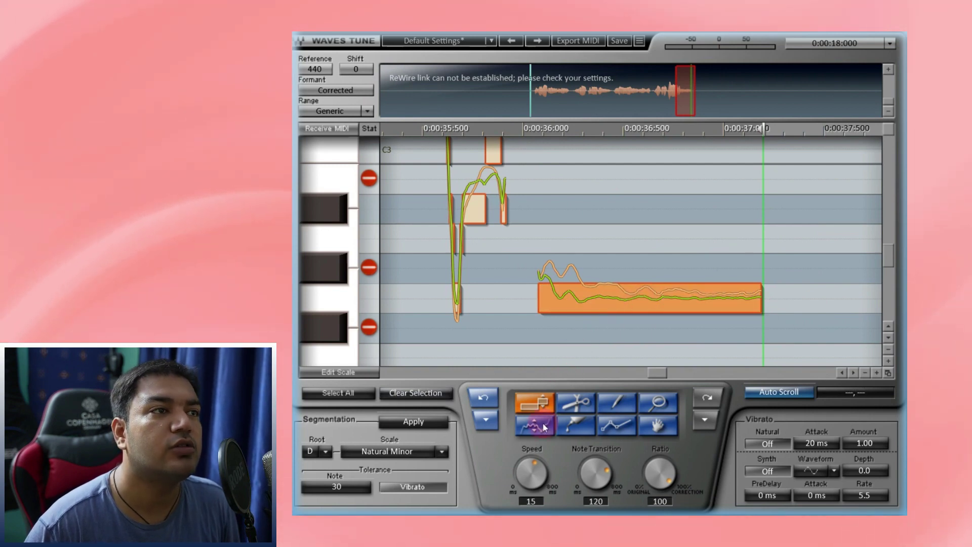
Step: Set the Note Transition of the selected final note to 9 ms
left_click(535, 474)
left_click(594, 467)
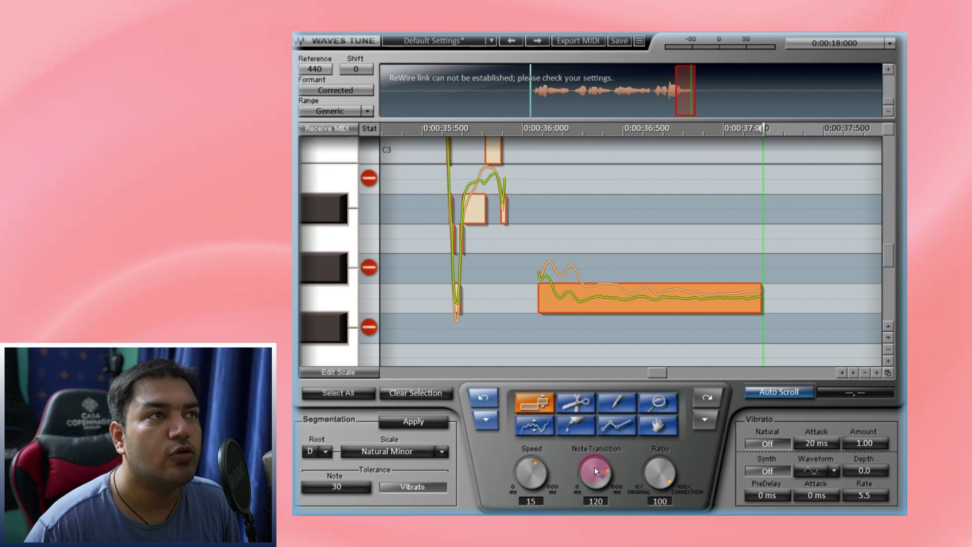
left_click(566, 333)
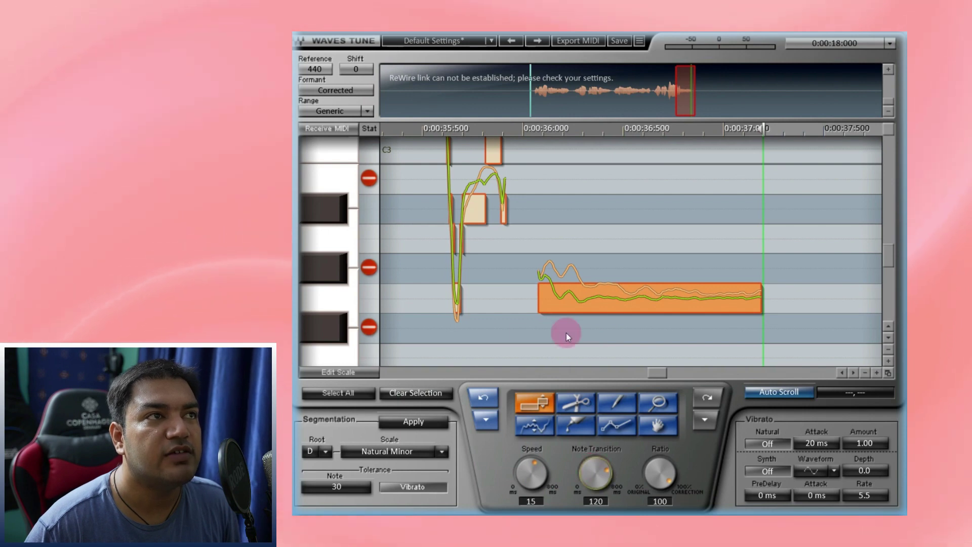
left_click(600, 474)
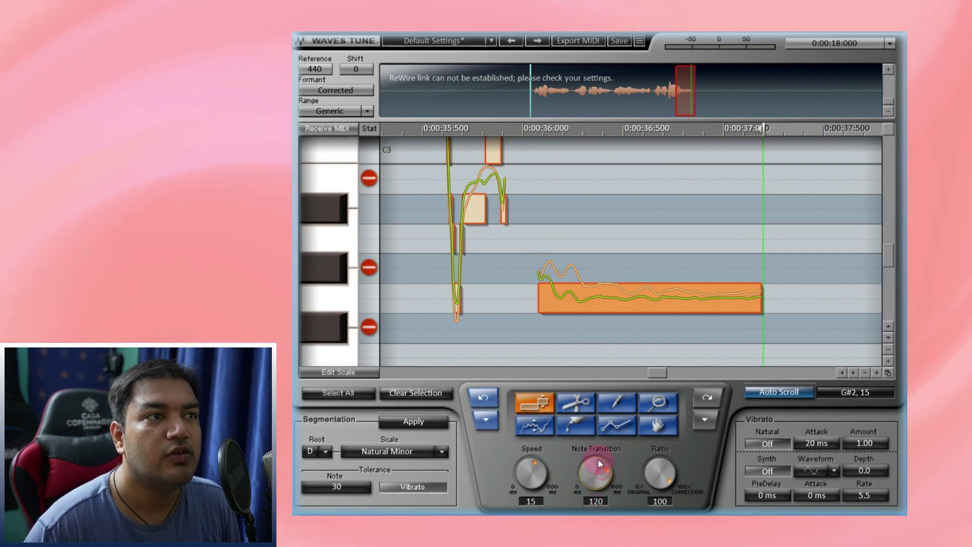
left_click_drag(595, 463, 603, 475)
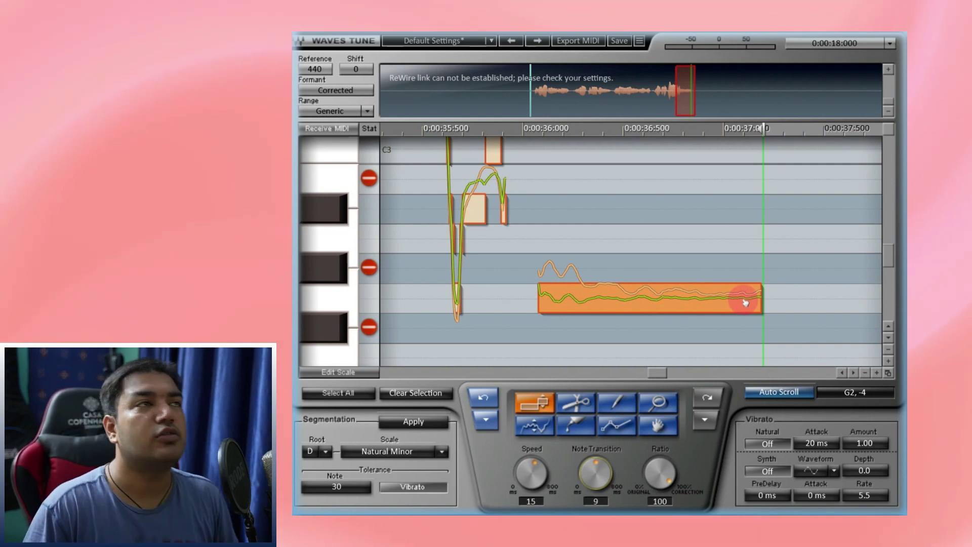
Step: Split the long final note near its middle with the Slice tool and select the second half with the Note tool
left_click(572, 403)
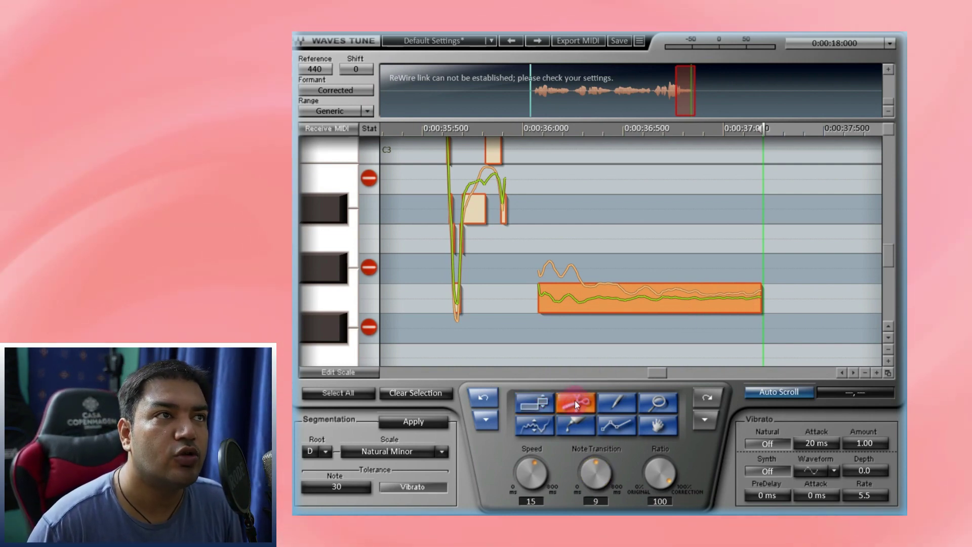
left_click(647, 300)
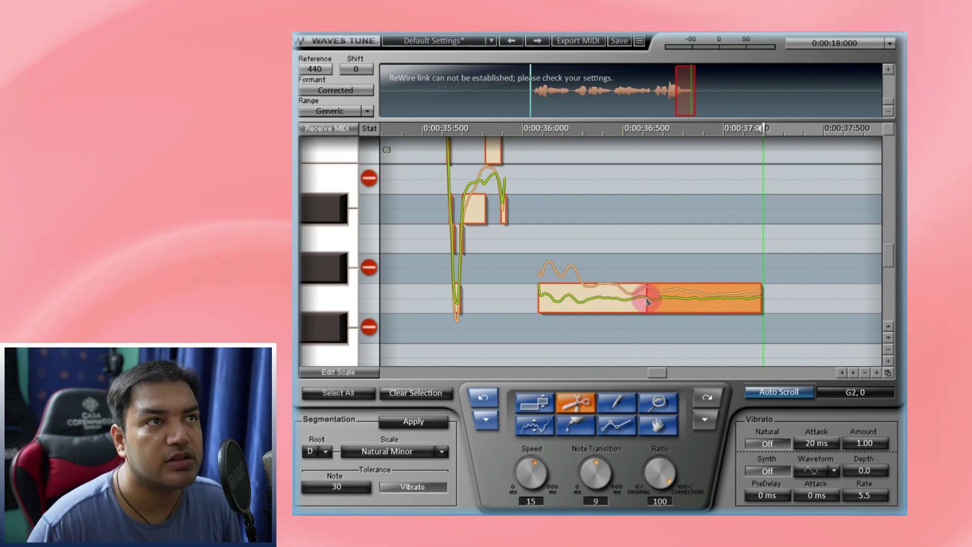
left_click(533, 403)
left_click(715, 304)
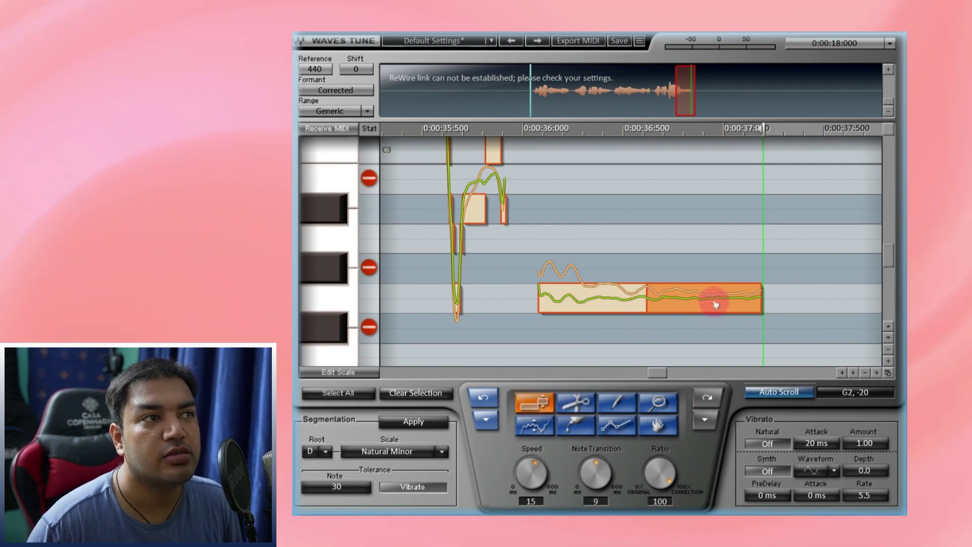
Step: Try moving the final note's second half to a higher pitch, and draw a wavy pitch curve over its first part with the Pencil tool
left_click_drag(717, 303, 712, 242)
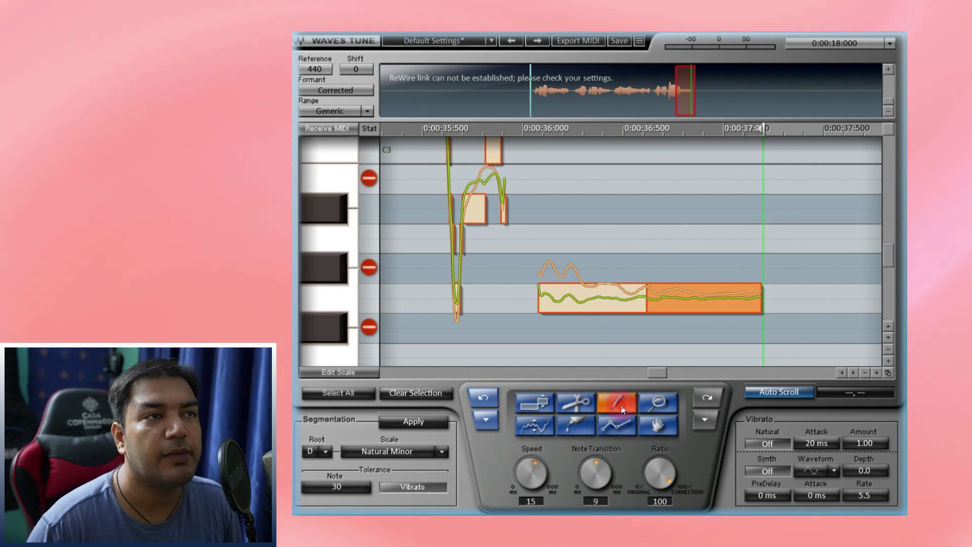
left_click(649, 294)
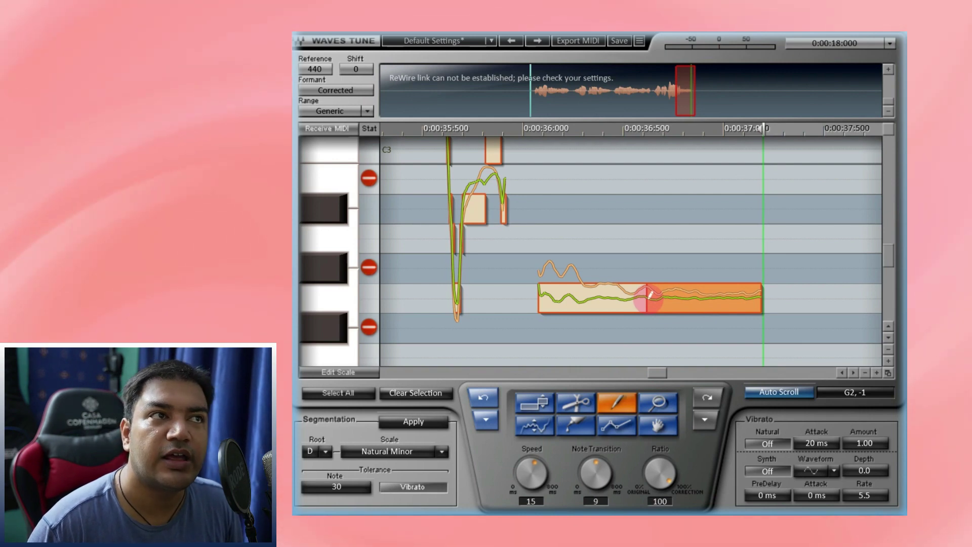
mouse_move(541, 297)
left_mouse_down()
mouse_move(569, 302)
mouse_move(585, 290)
mouse_move(602, 302)
mouse_move(624, 293)
mouse_move(673, 314)
left_mouse_up()
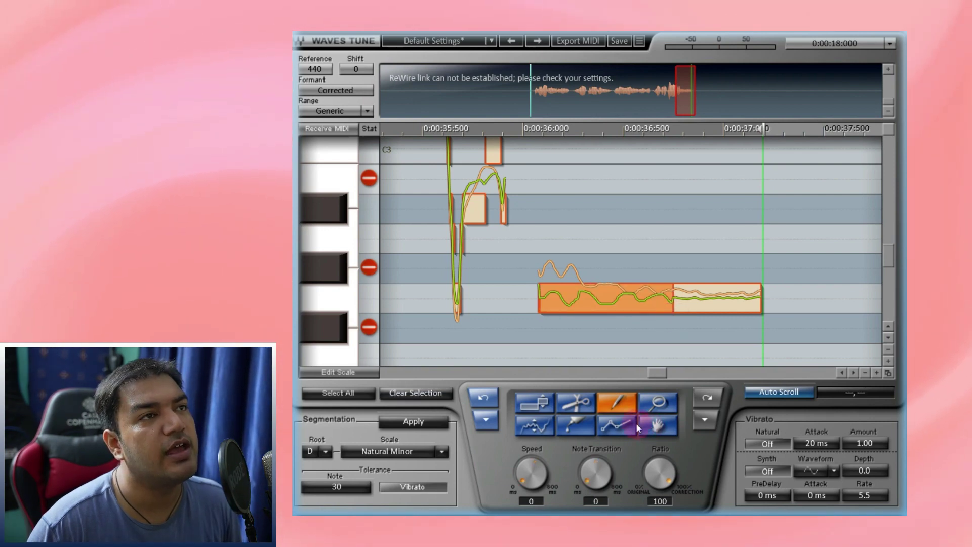
Step: Try shifting the final note's drawn pitch curve with the Curve tool, and join the note's two parts with the Glue tool
left_click(529, 424)
left_click(609, 303)
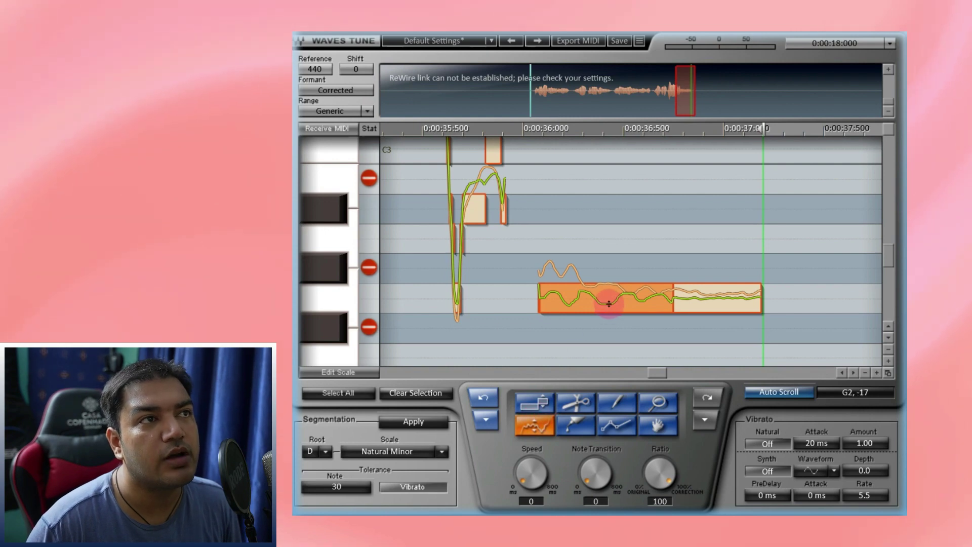
mouse_move(609, 303)
left_mouse_down()
mouse_move(614, 234)
mouse_move(615, 329)
mouse_move(619, 287)
mouse_move(575, 289)
mouse_move(621, 299)
left_mouse_up()
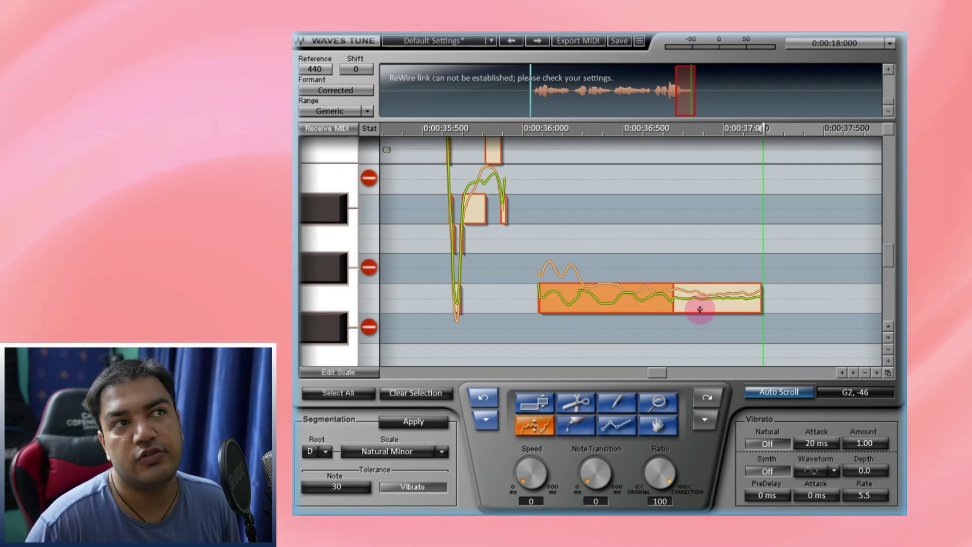
left_click_drag(658, 299, 644, 299)
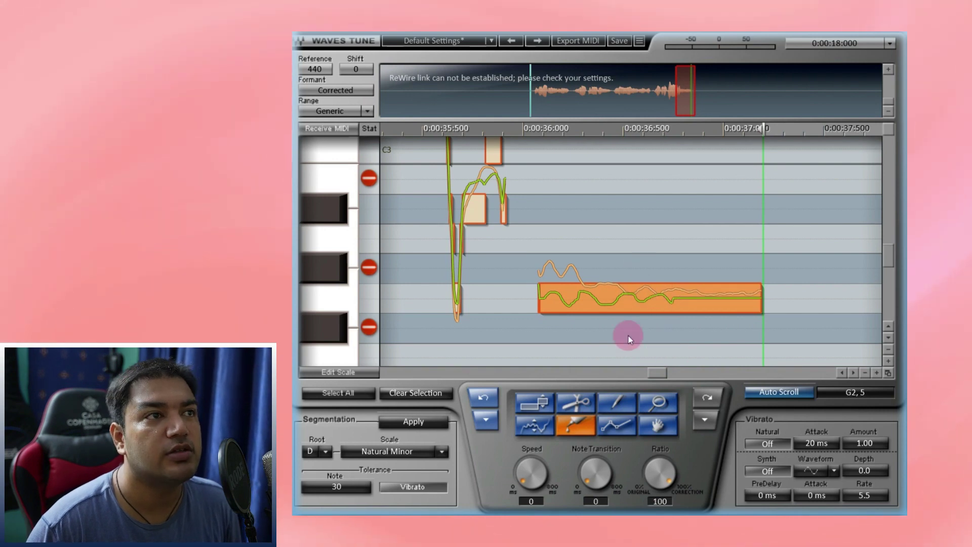
Step: Draw a flat pitch line across the final note with the Line tool and redraw it as a four-segment zigzag
left_click(619, 423)
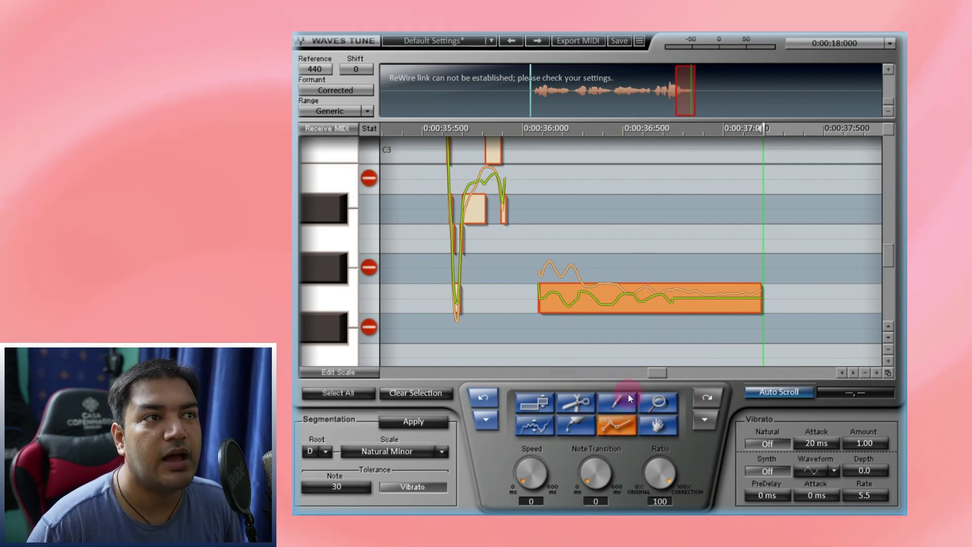
left_click_drag(539, 298, 760, 299)
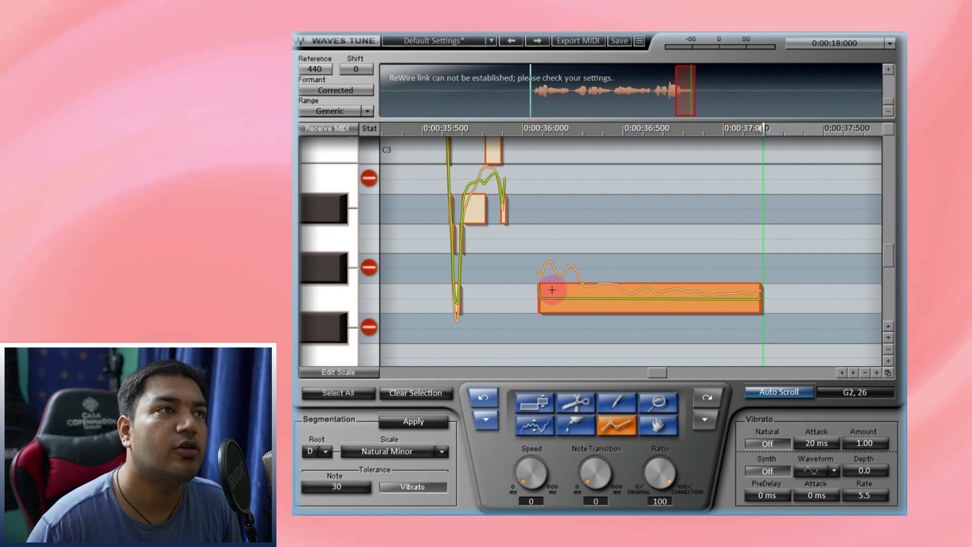
left_click_drag(541, 286, 591, 301)
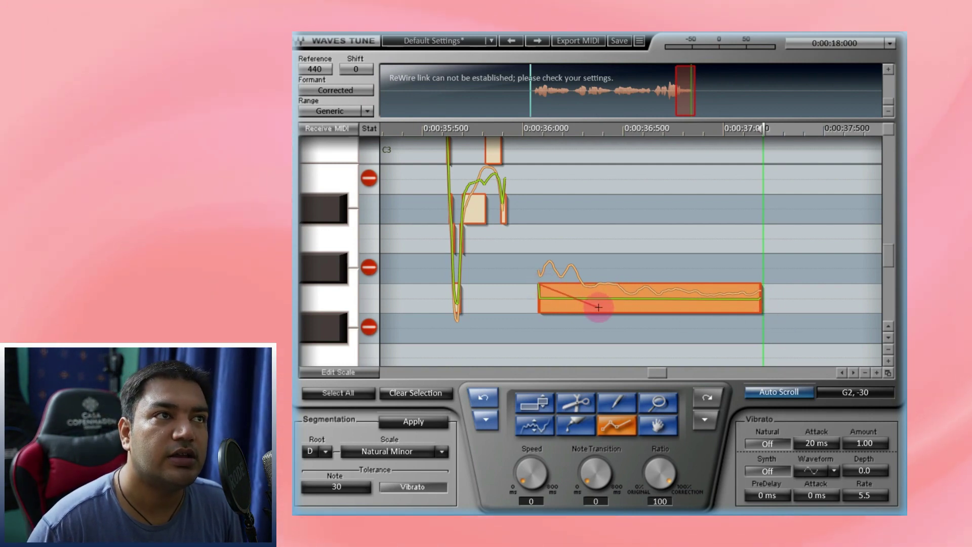
left_click(659, 284)
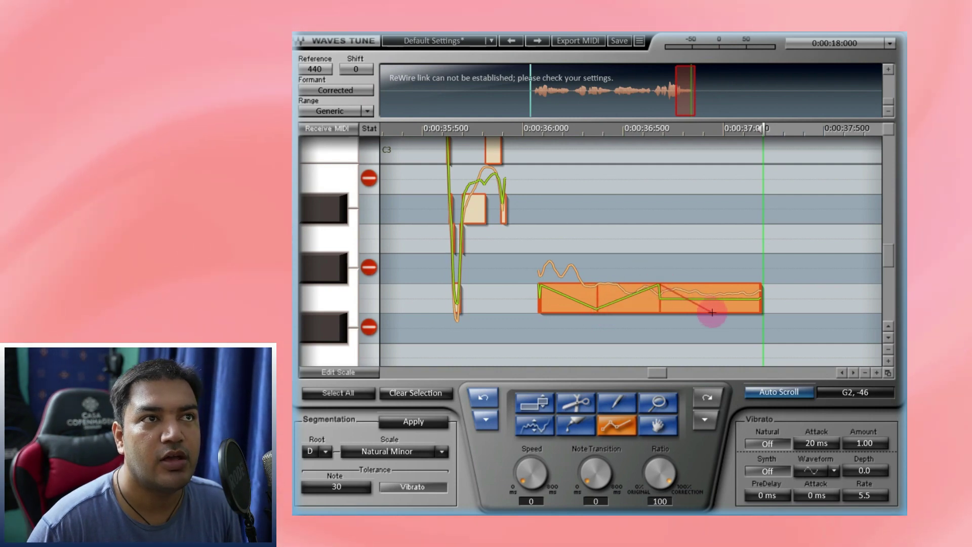
left_click_drag(713, 309, 737, 298)
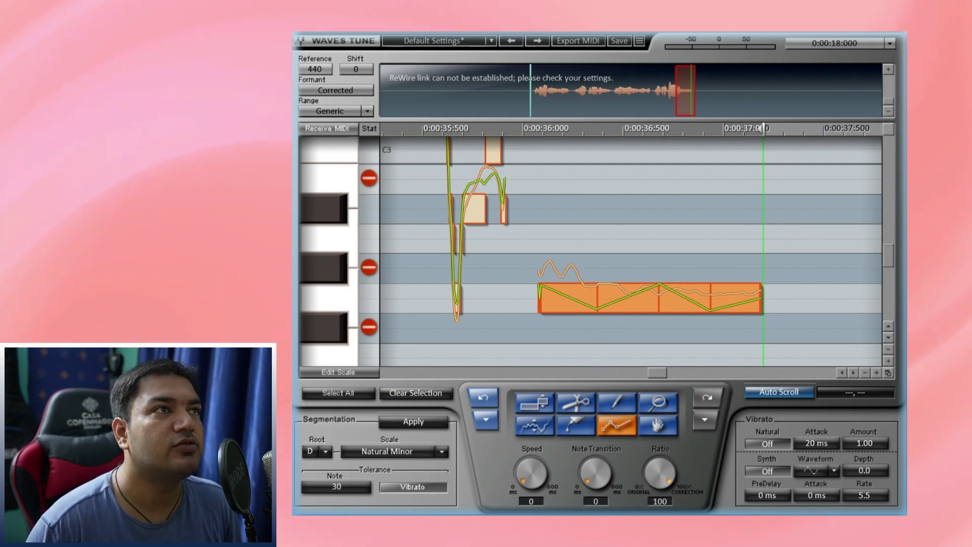
Step: Play back the vocal from 0:00:18 and frame the last phrase around 0:00:32 to 0:00:40 to hear the zigzag note
key("space")
left_click(890, 373)
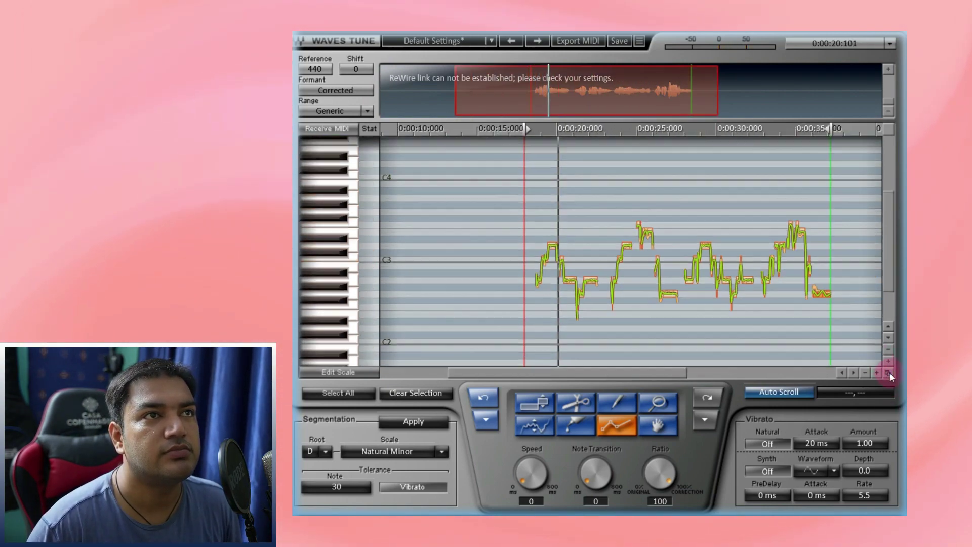
left_click(657, 402)
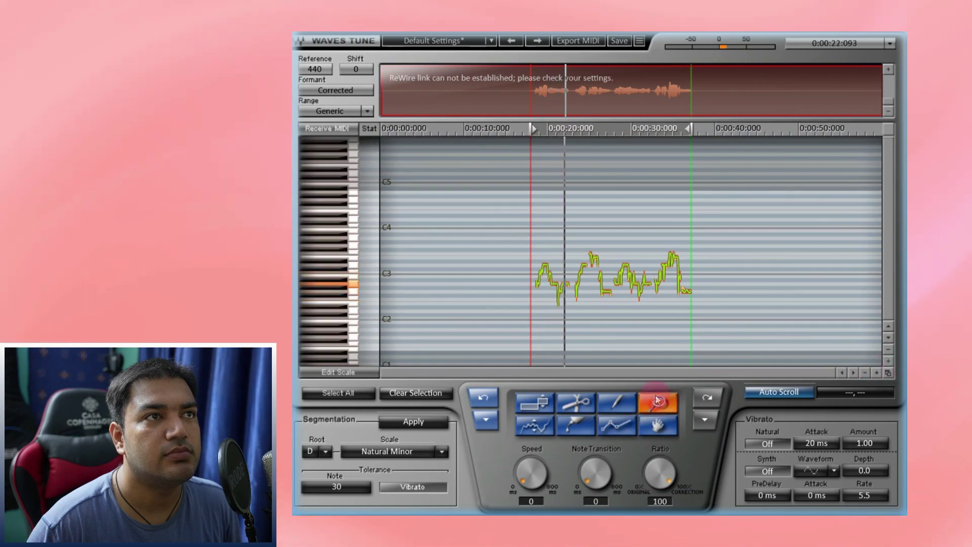
left_click_drag(647, 238, 724, 329)
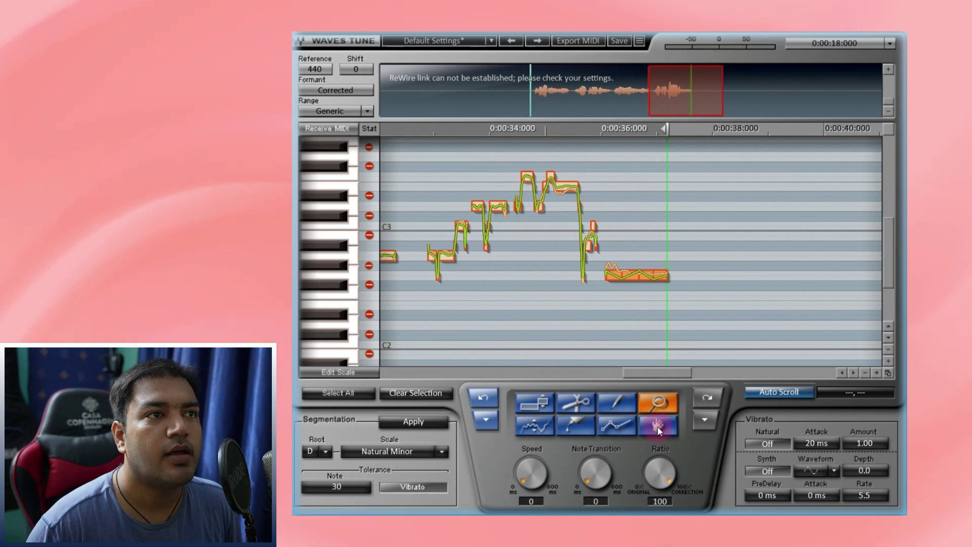
Step: Examine the last phrase and its final note up close using the Hand and Zoom tools
left_click(659, 426)
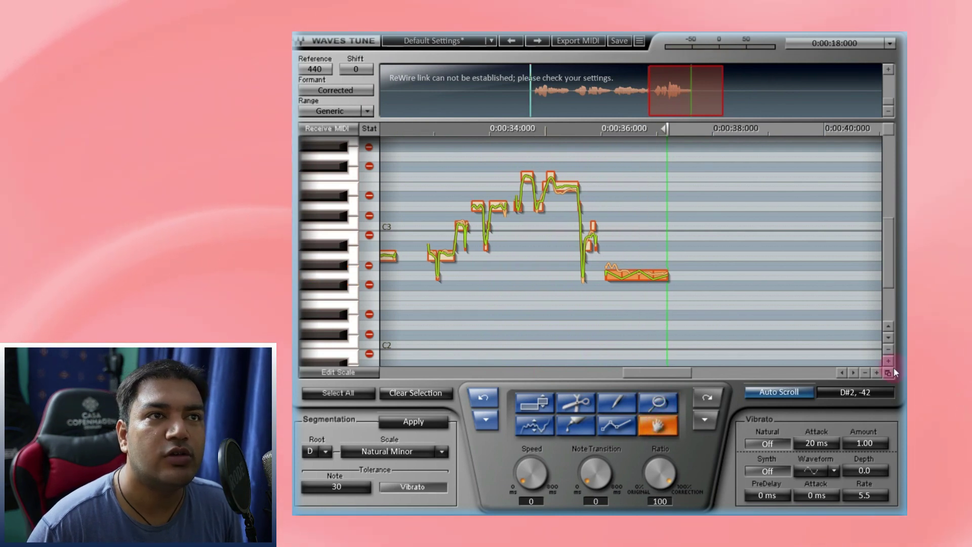
left_click(658, 403)
left_click_drag(567, 219, 696, 314)
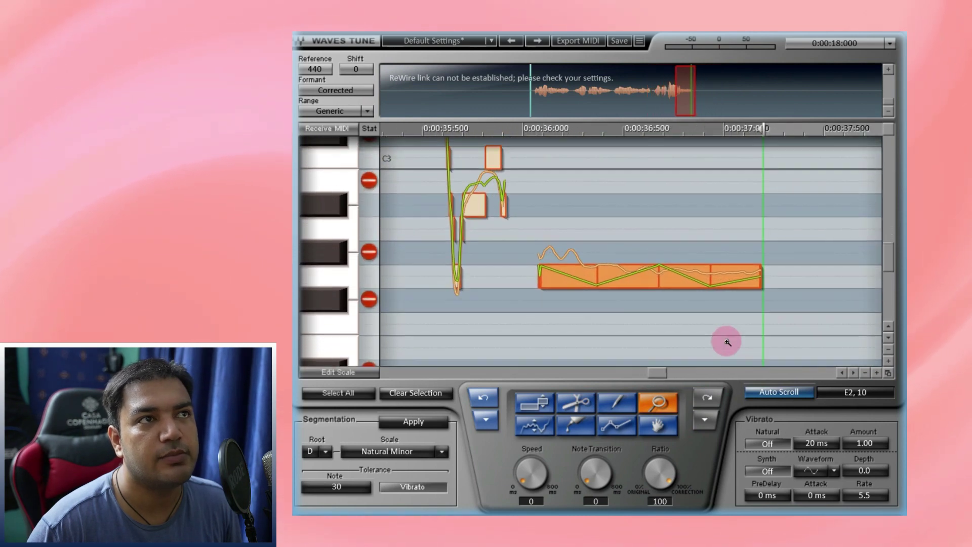
left_click(663, 425)
left_click_drag(504, 226, 807, 224)
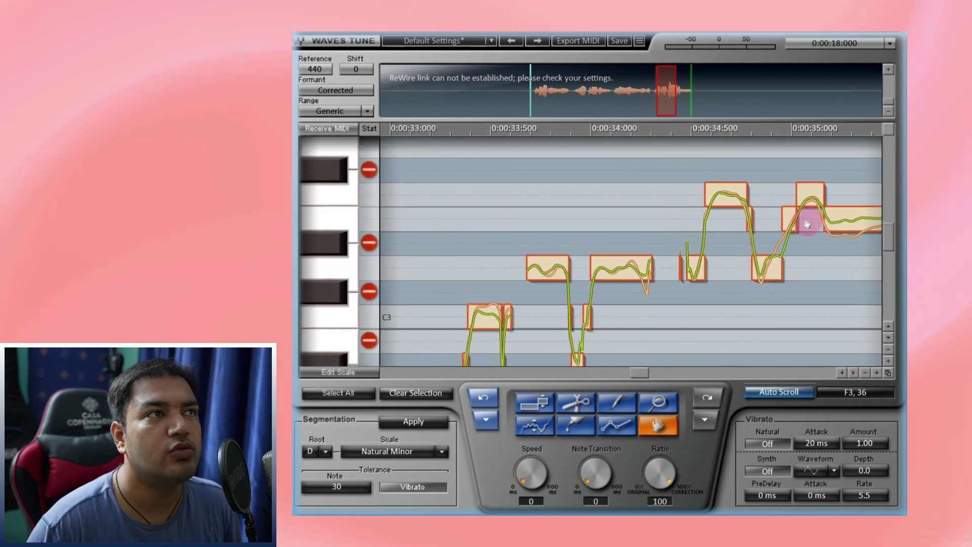
left_click_drag(675, 325, 305, 266)
left_click_drag(544, 331, 521, 321)
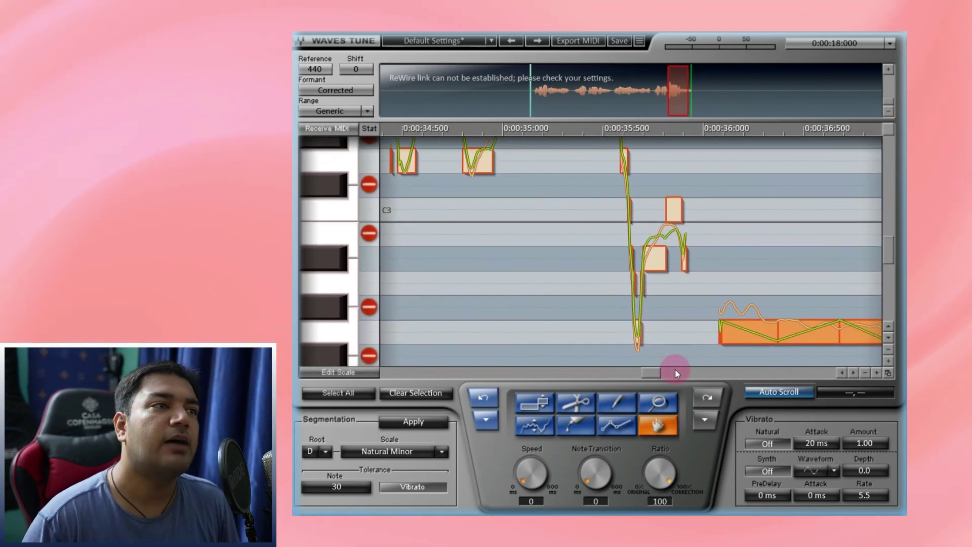
Step: Undo the edits to the final note and try a Ratio of 64 with no note selected
left_click(485, 397)
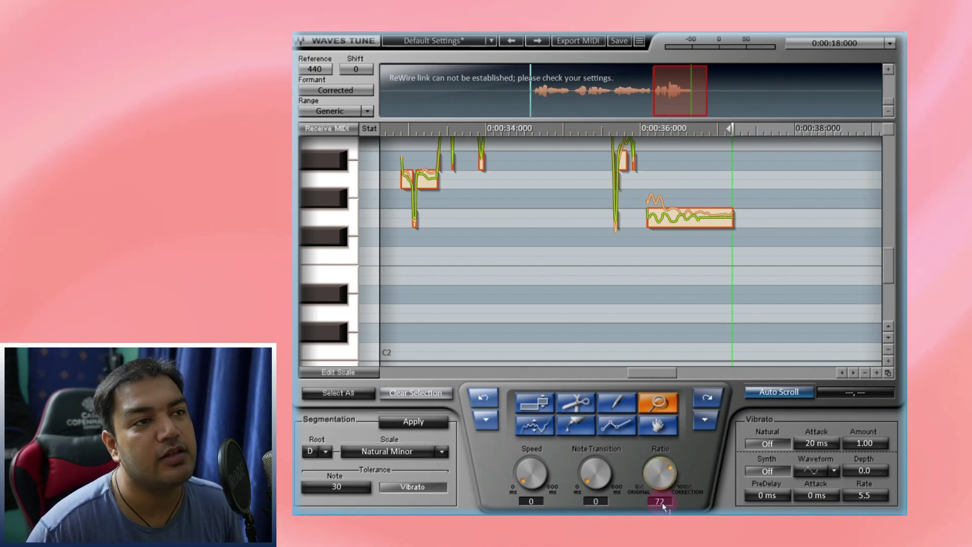
mouse_move(662, 504)
left_mouse_down()
mouse_move(662, 525)
mouse_move(662, 513)
left_mouse_up()
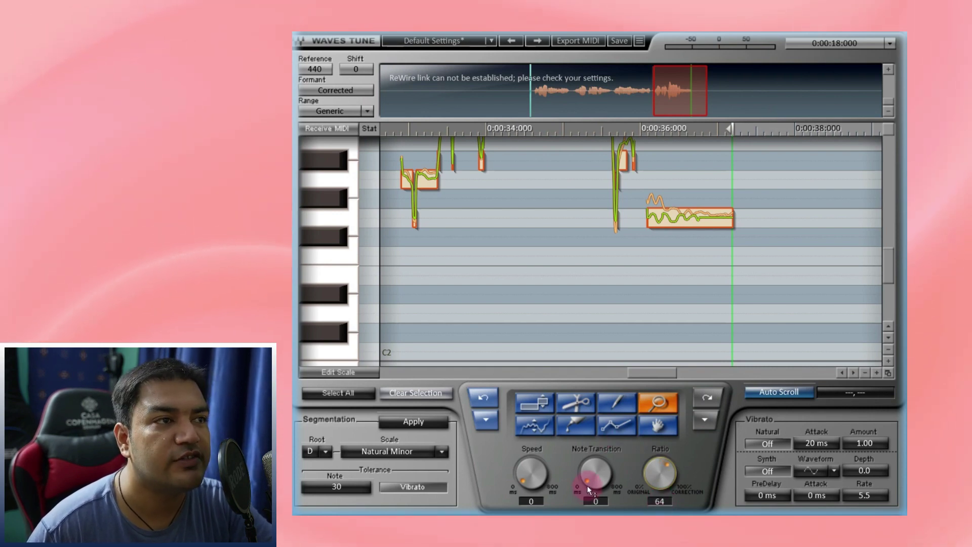
left_click_drag(530, 478, 530, 480)
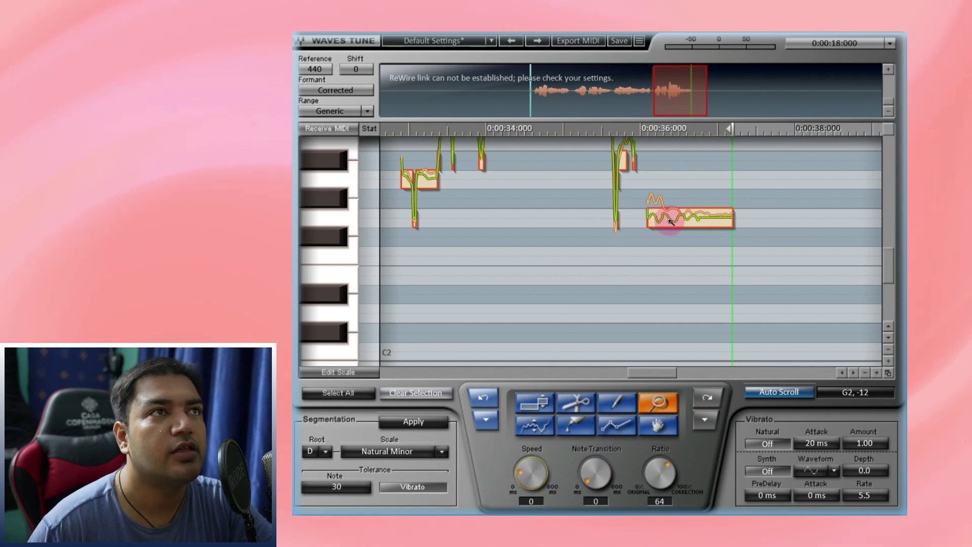
Step: Select the long final note after 0:00:36 with the Note tool and set its Speed to 3 ms
left_click(535, 402)
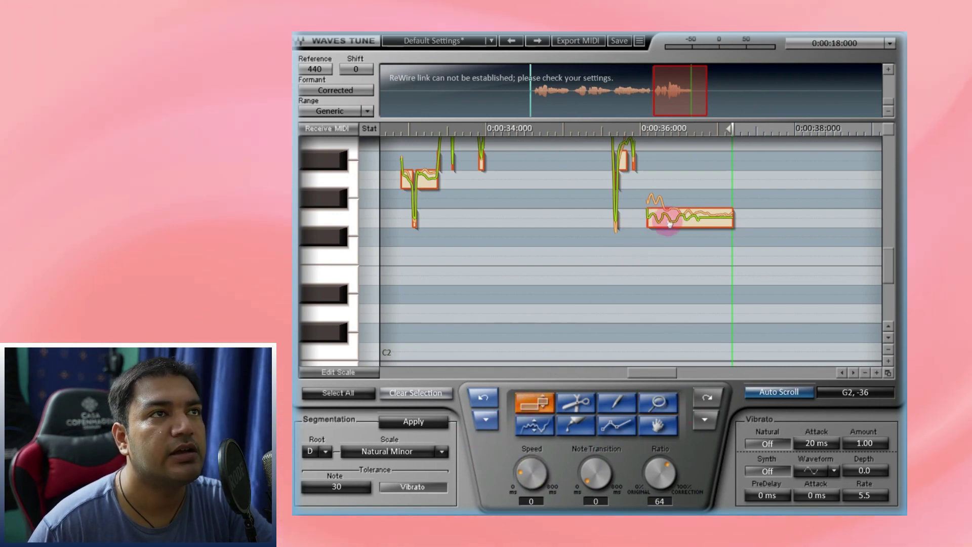
left_click(671, 223)
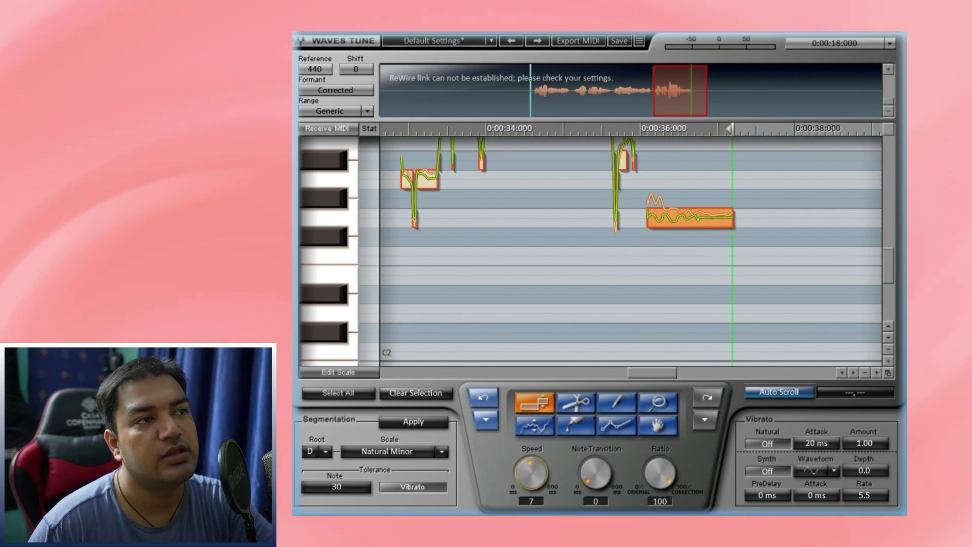
left_click_drag(531, 473, 531, 477)
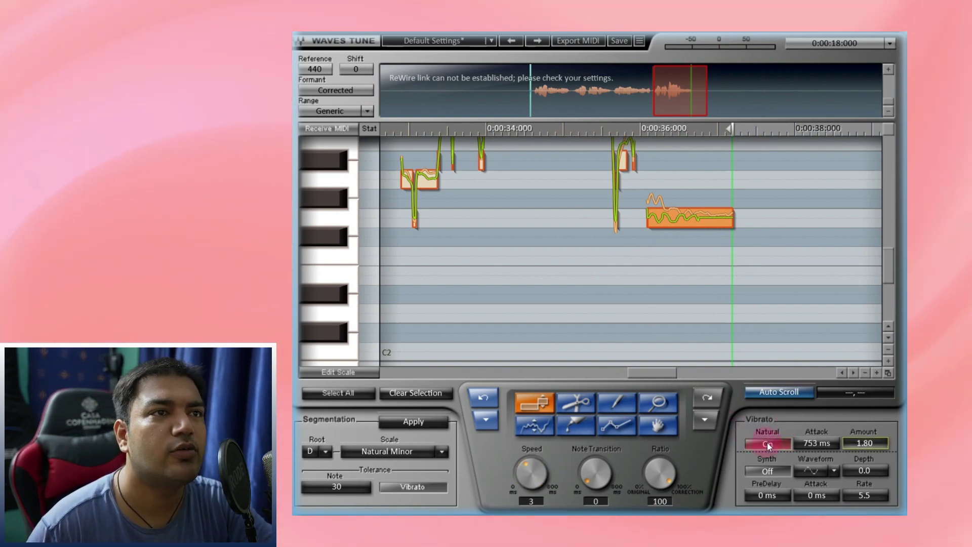
Step: Adjust the selected final note's Natural vibrato settings to an Attack of 753 ms and an Amount of 1.80
left_click(767, 442)
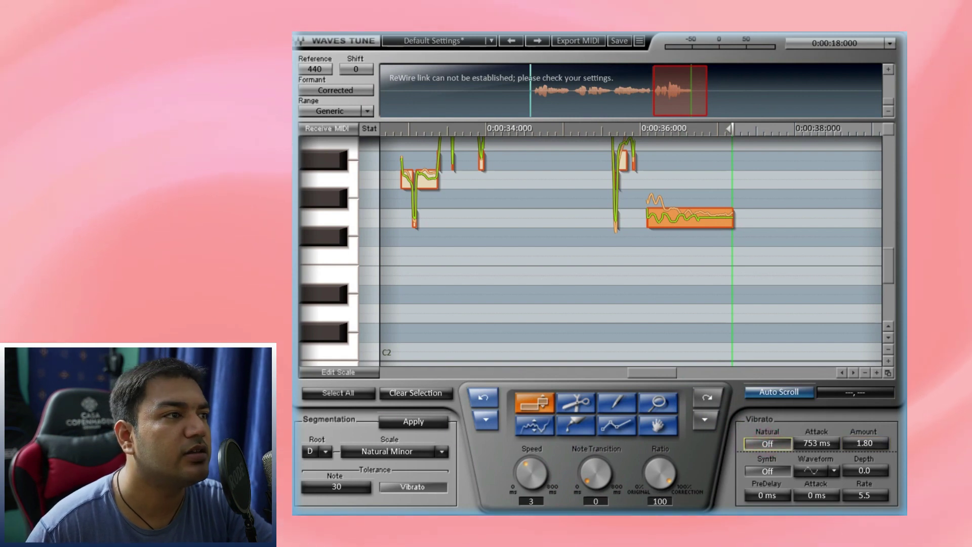